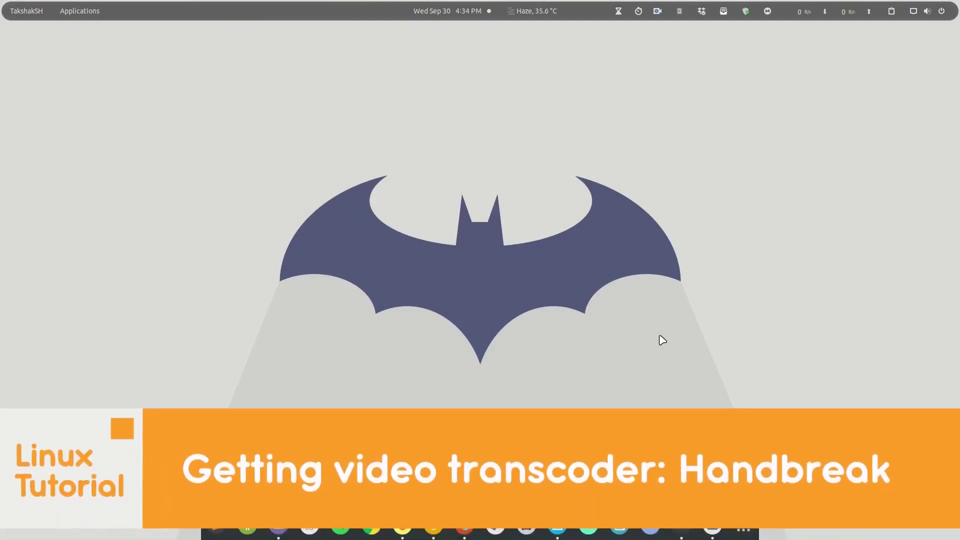
- Launch HandBrake by searching 'ha' in the app launcher, then nudge its window right
{"action": "key", "text": "ctrl+space"}
{"action": "type", "text": "ha"}
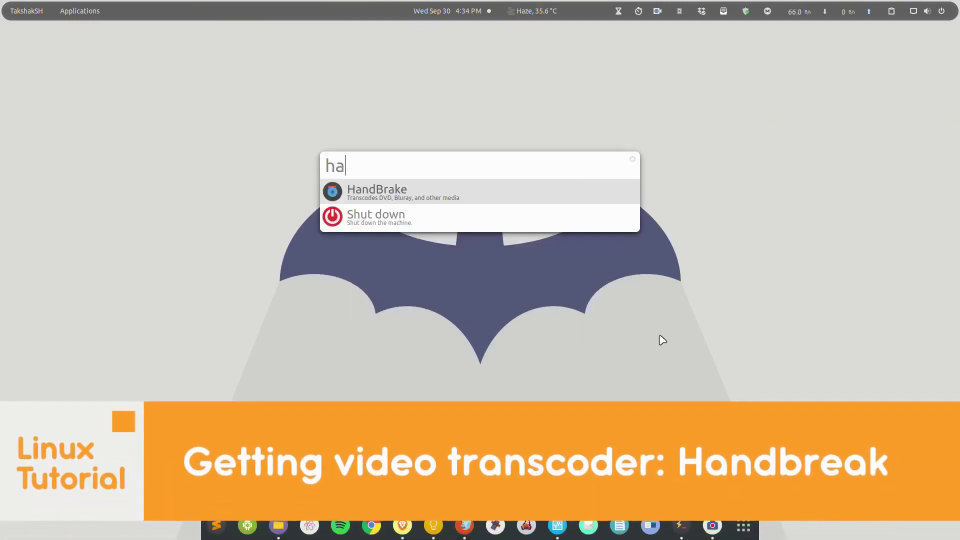
{"action": "key", "text": "Return"}
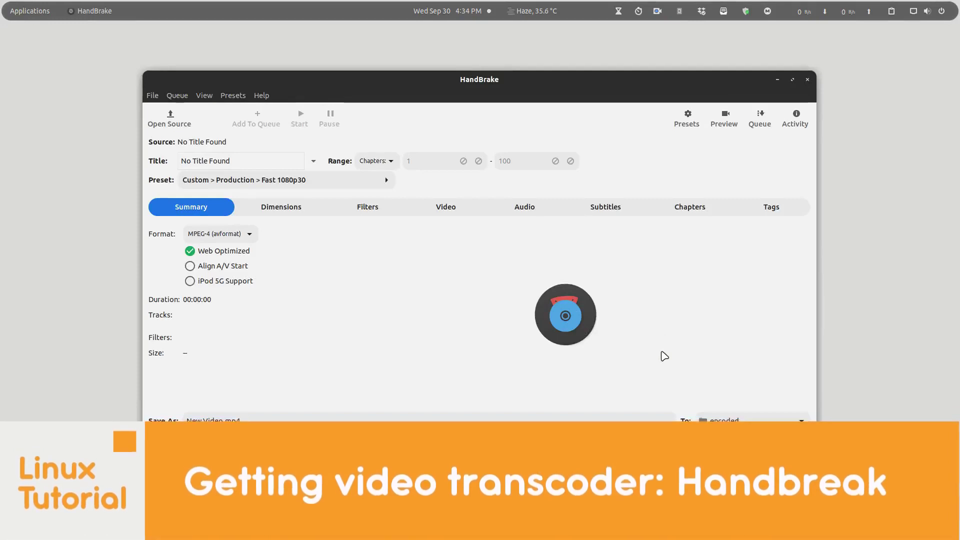
{"action": "left_click_drag", "start_coordinate": [468, 76], "coordinate": [589, 81]}
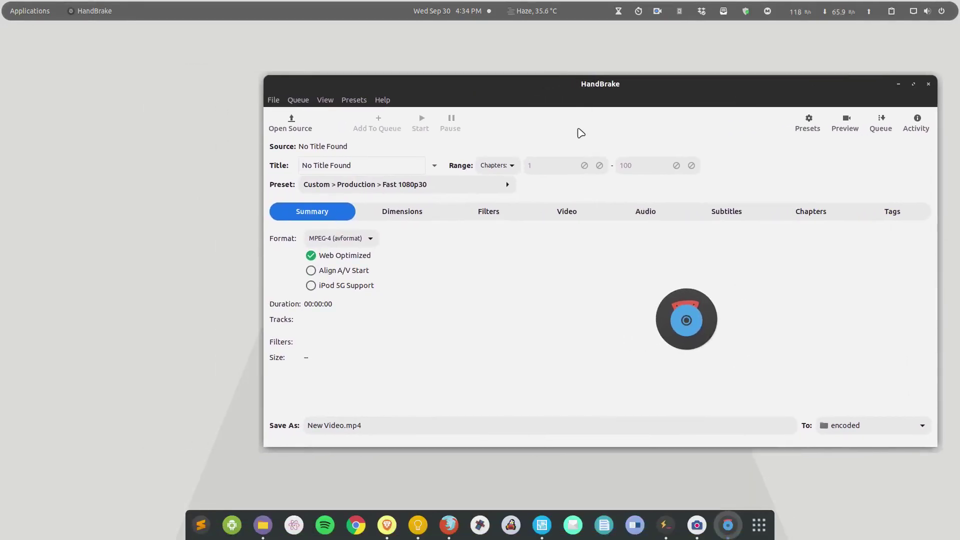
- Open HandBrake's Presets list and scroll through the built-in presets
{"action": "left_click", "coordinate": [808, 124]}
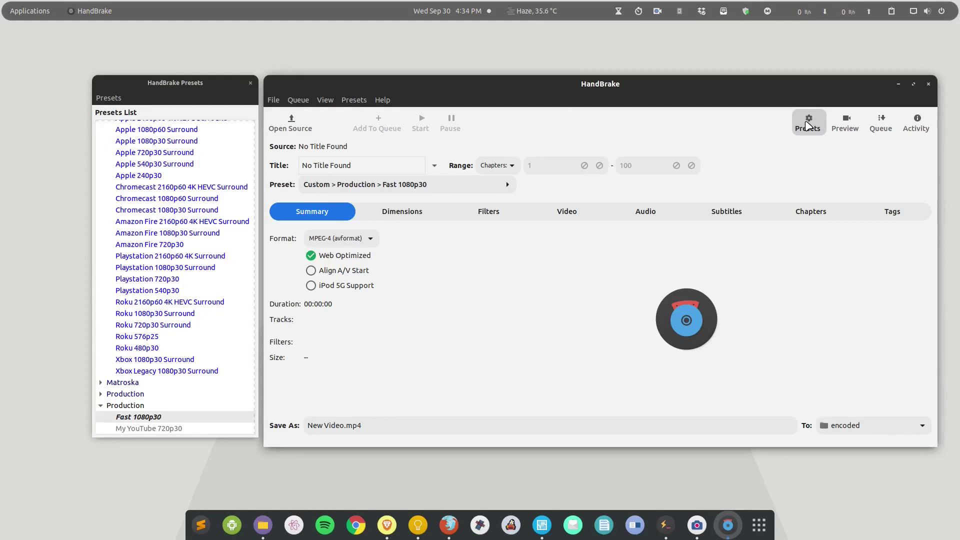
{"action": "scroll", "coordinate": [175, 225], "scroll_direction": "up", "scroll_amount": 10}
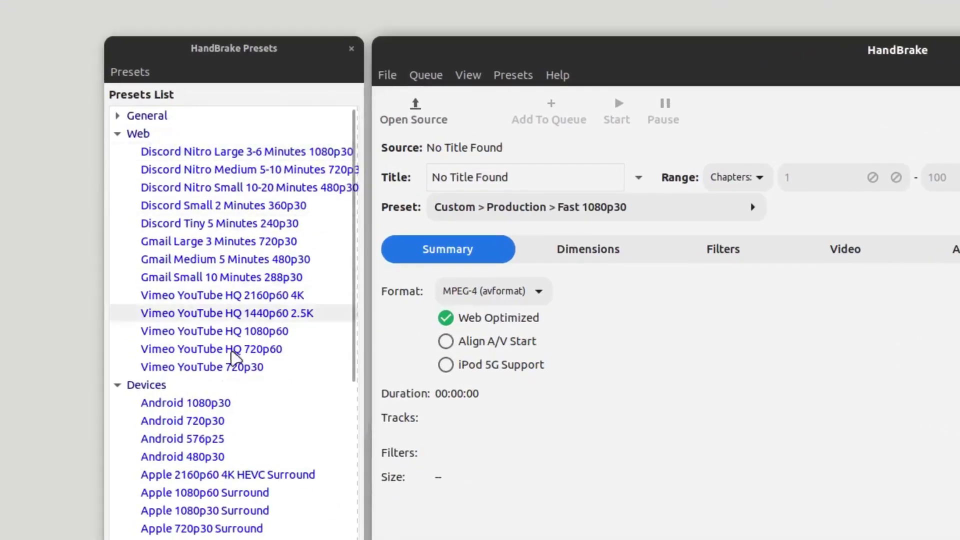
{"action": "scroll", "coordinate": [221, 290], "scroll_direction": "down", "scroll_amount": 8}
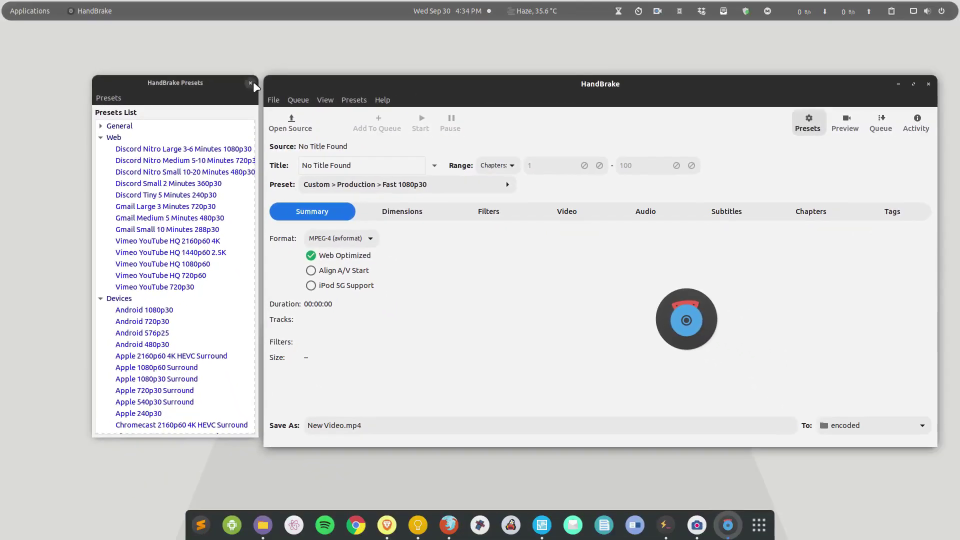
- Close the Presets window and the HandBrake main window, then switch to the Ubuntu desktop
{"action": "left_click", "coordinate": [251, 83]}
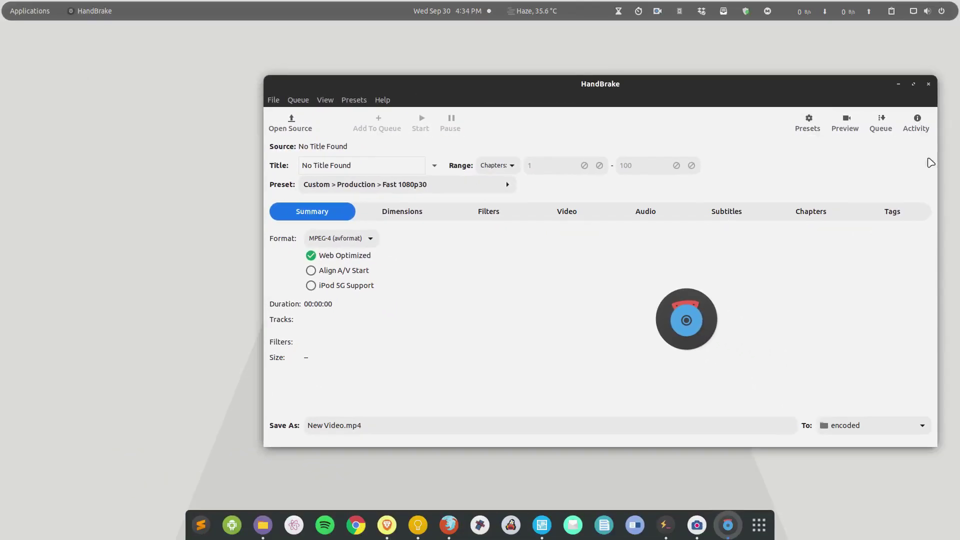
{"action": "left_click", "coordinate": [929, 84]}
{"action": "left_click", "coordinate": [557, 525]}
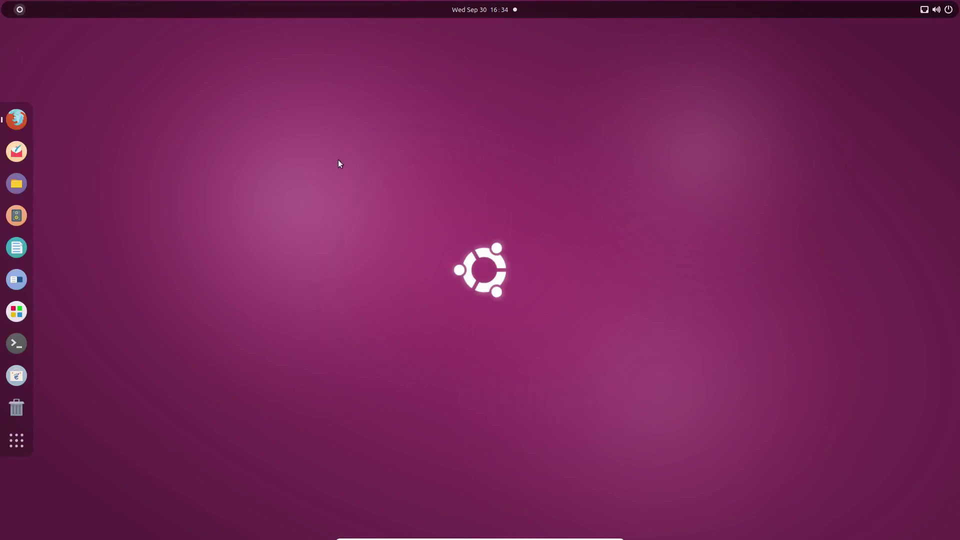
- In Firefox, go from handbrake.fr's Downloads page to the HandBrake Releases Ubuntu PPA on Launchpad
{"action": "left_click", "coordinate": [16, 119]}
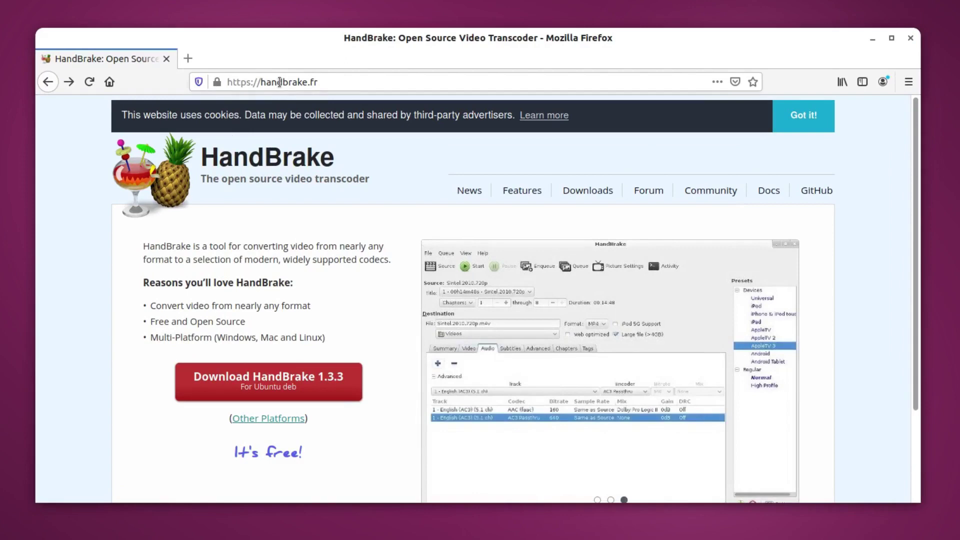
{"action": "double_click", "coordinate": [292, 82]}
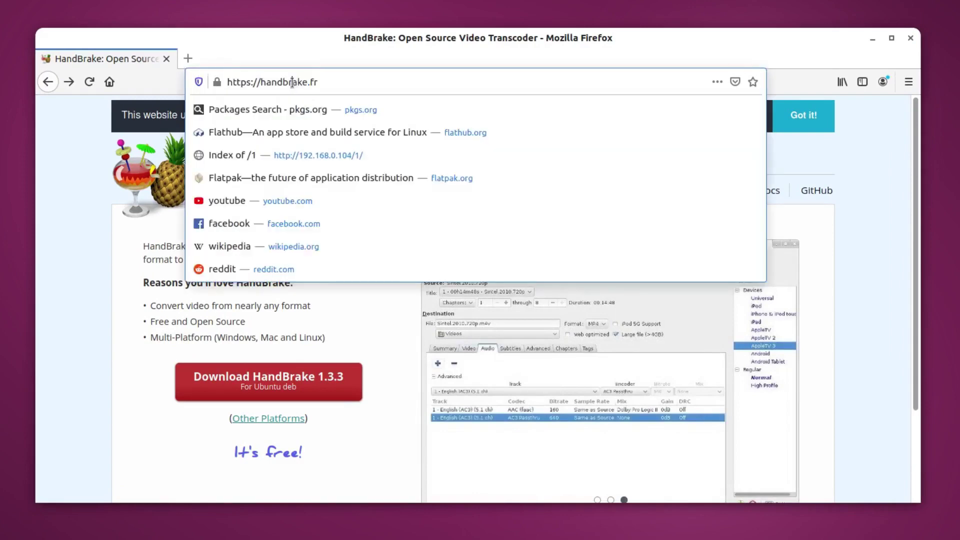
{"action": "triple_click", "coordinate": [293, 83]}
{"action": "left_click", "coordinate": [107, 315]}
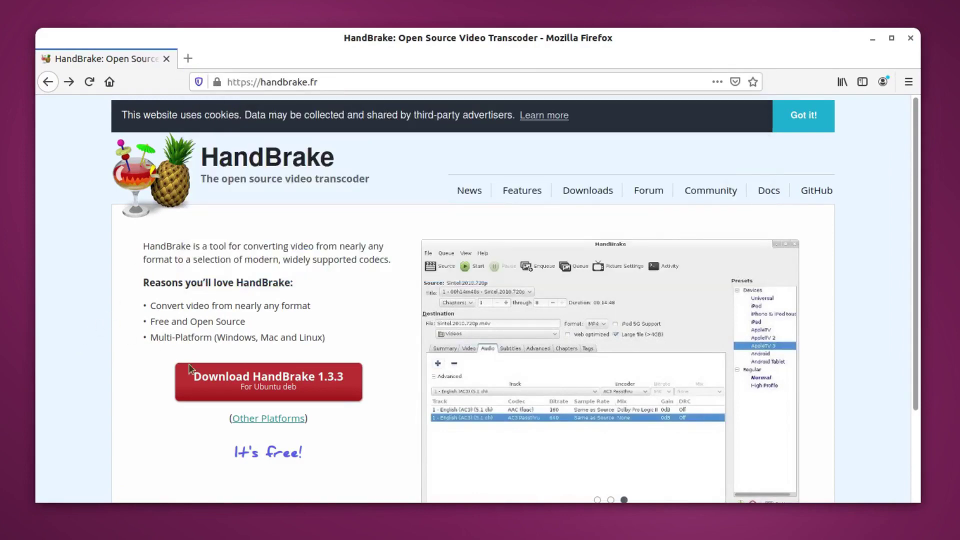
{"action": "left_click", "coordinate": [597, 190]}
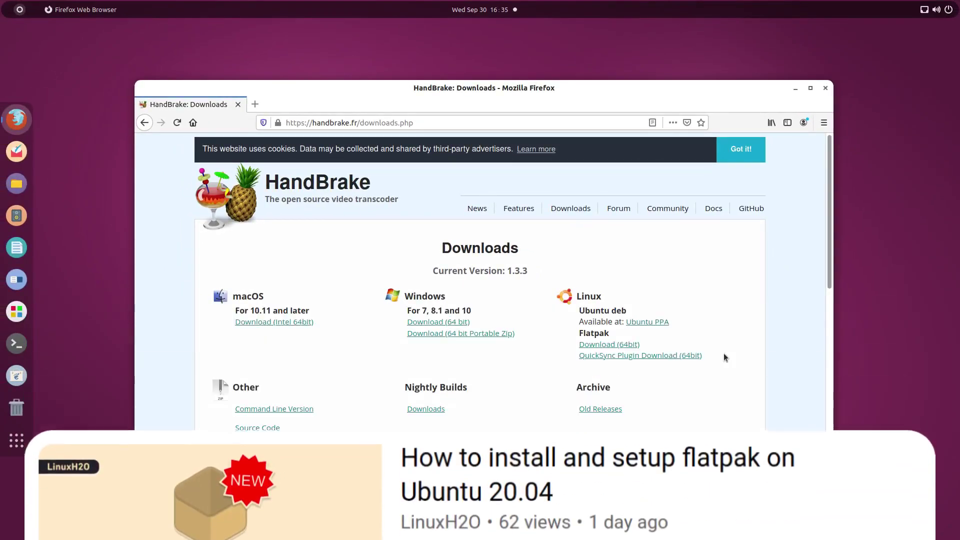
{"action": "left_click", "coordinate": [660, 326]}
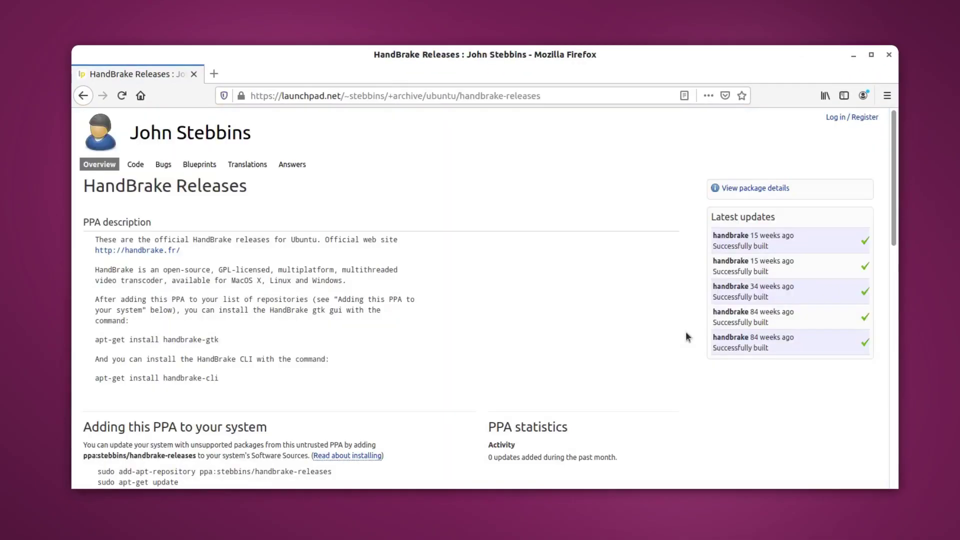
- Scroll through the HandBrake Releases PPA page, briefly opening and leaving a new empty tab
{"action": "scroll", "coordinate": [531, 315], "scroll_direction": "down", "scroll_amount": 3}
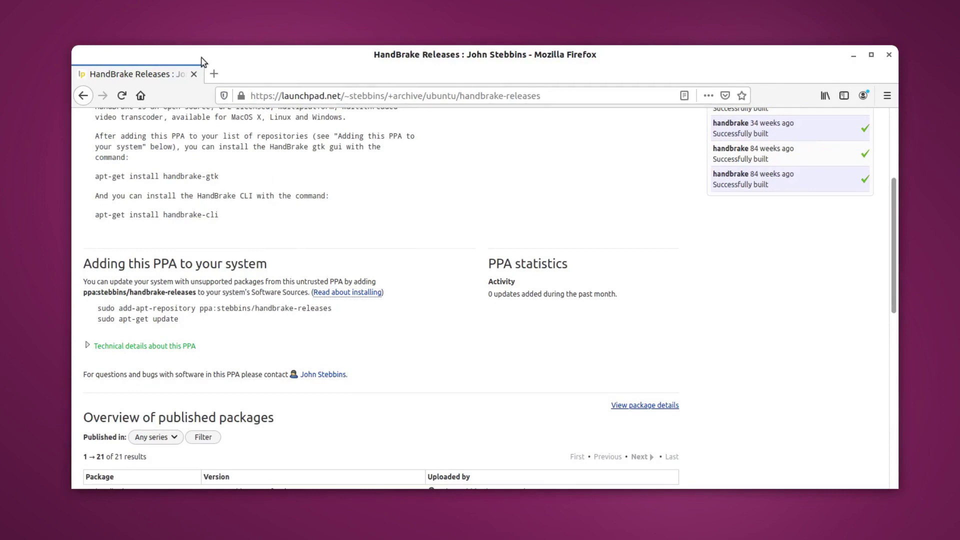
{"action": "left_click", "coordinate": [214, 75]}
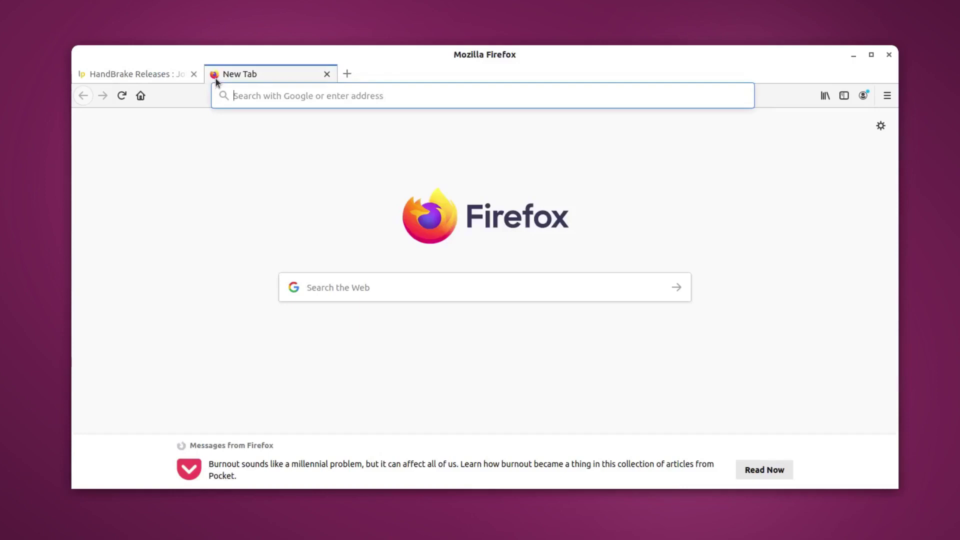
{"action": "left_click", "coordinate": [166, 75]}
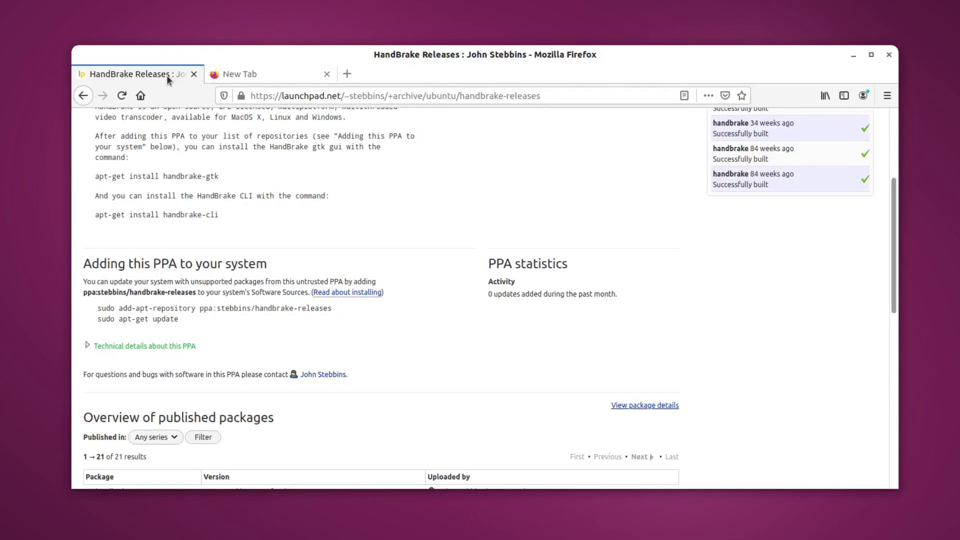
{"action": "scroll", "coordinate": [172, 180], "scroll_direction": "down", "scroll_amount": 6}
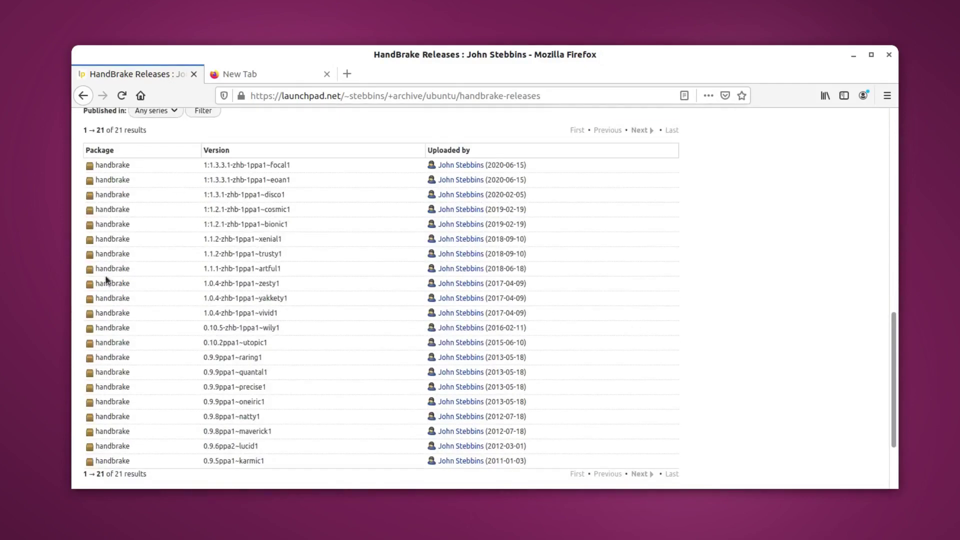
{"action": "scroll", "coordinate": [677, 206], "scroll_direction": "up", "scroll_amount": 8}
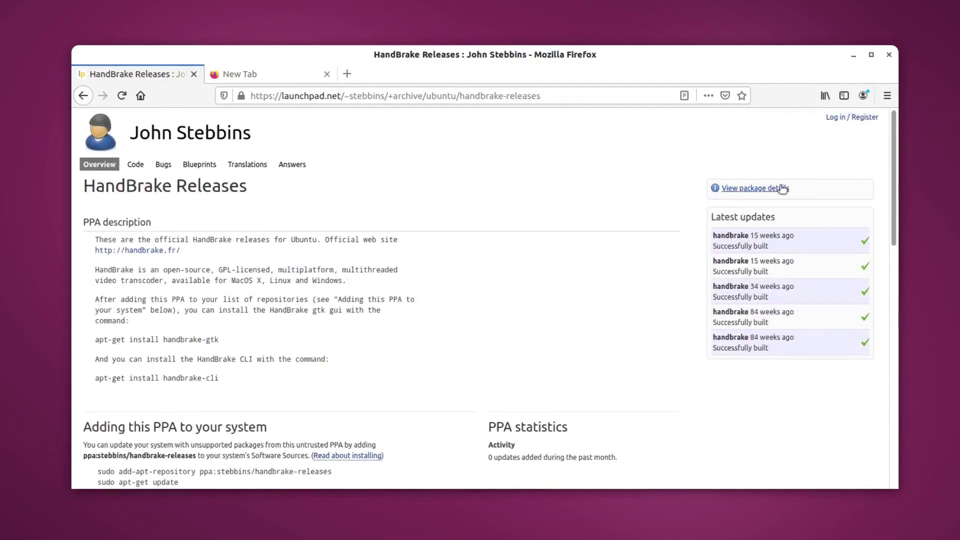
- View the PPA's package list, expand the newest focal1 handbrake package, then return to the downloads page
{"action": "left_click", "coordinate": [783, 189]}
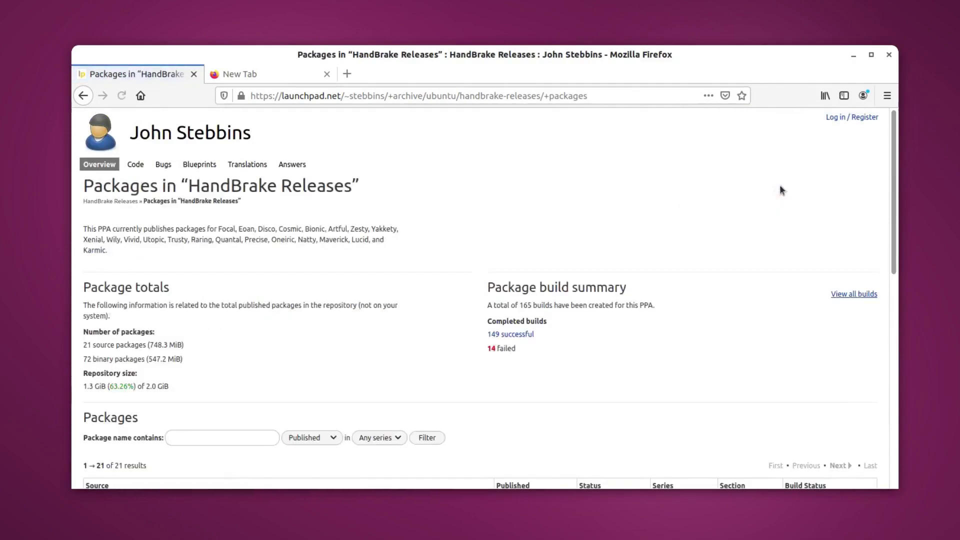
{"action": "scroll", "coordinate": [514, 308], "scroll_direction": "down", "scroll_amount": 6}
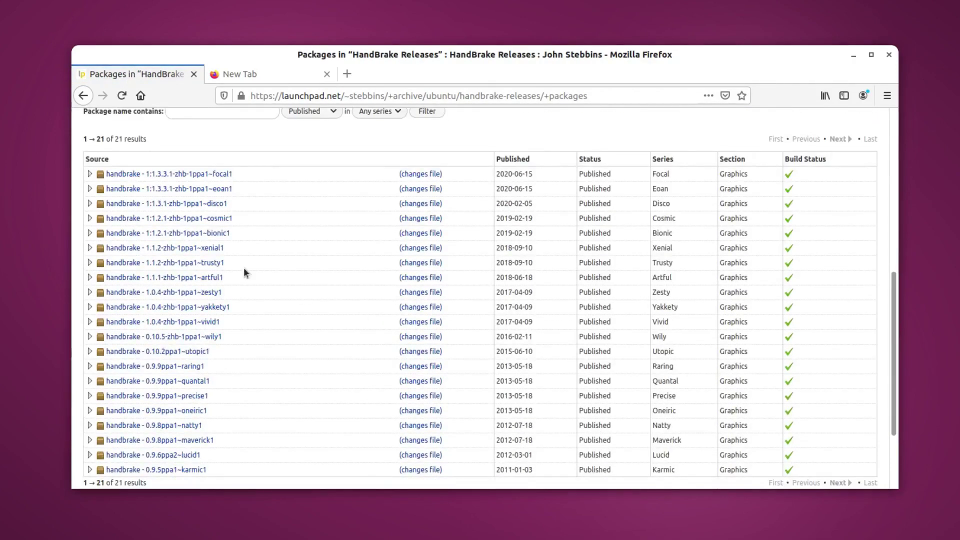
{"action": "left_click", "coordinate": [90, 174]}
{"action": "scroll", "coordinate": [177, 309], "scroll_direction": "down", "scroll_amount": 3}
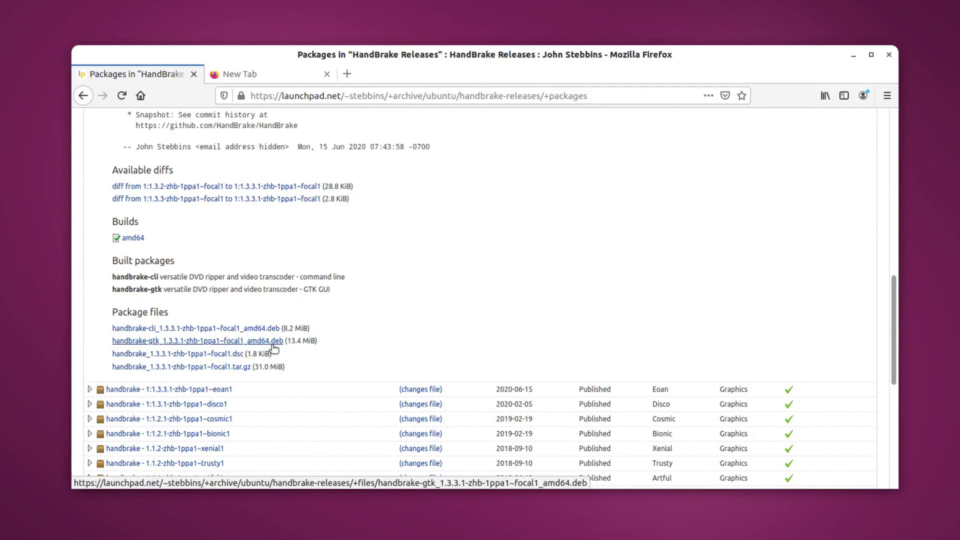
{"action": "left_click", "coordinate": [82, 98]}
{"action": "left_click", "coordinate": [83, 97]}
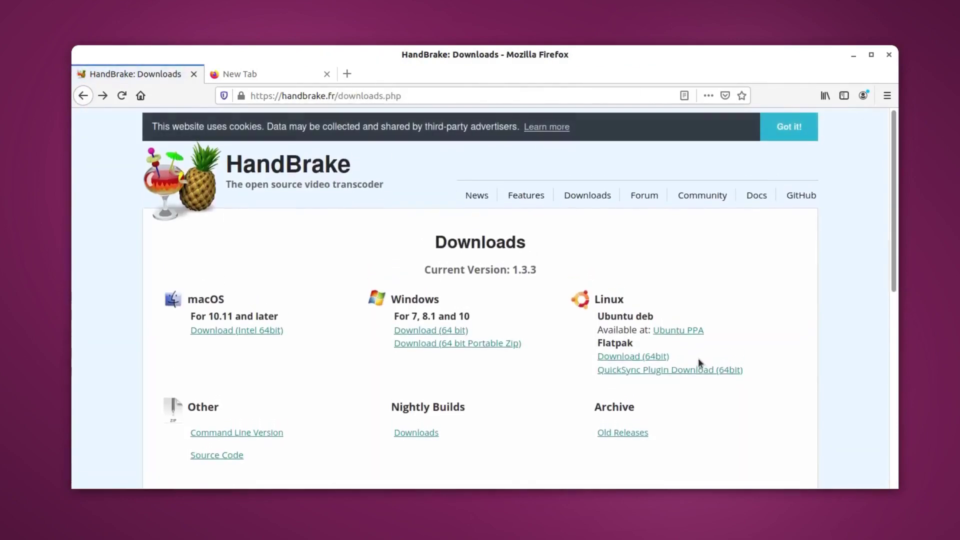
- Save the 64-bit Flatpak HandBrake-1.3.3-x86_64.flatpak to disk and dismiss the downloads panel
{"action": "left_click", "coordinate": [656, 359]}
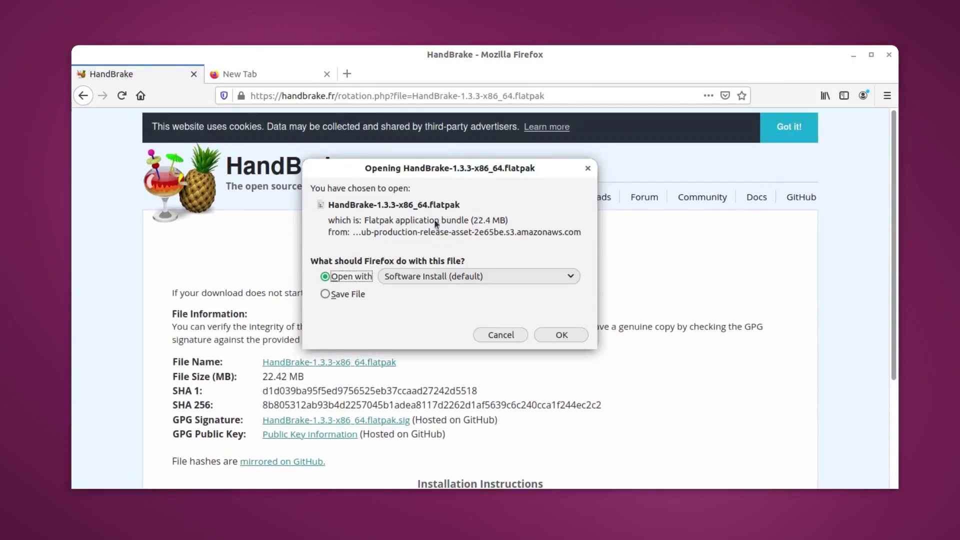
{"action": "left_click", "coordinate": [359, 296]}
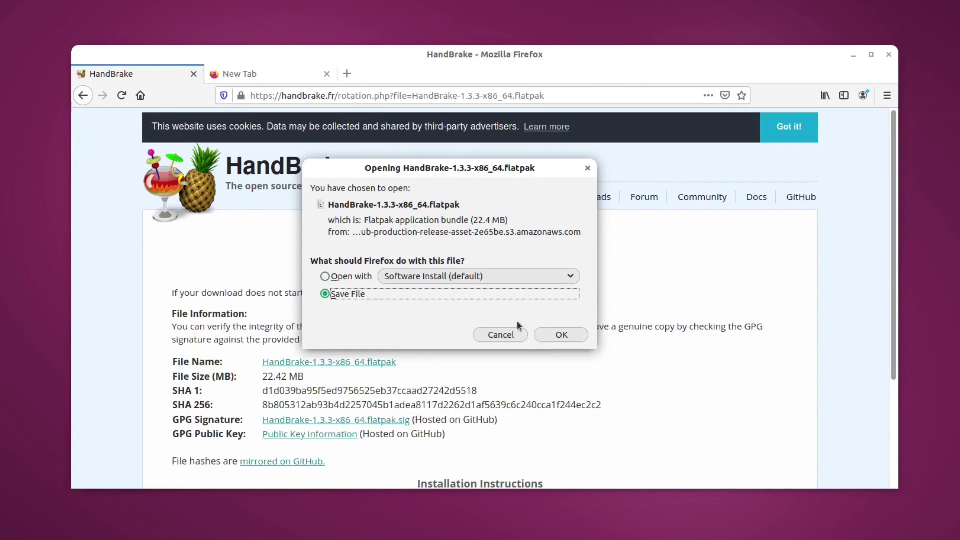
{"action": "left_click", "coordinate": [560, 336]}
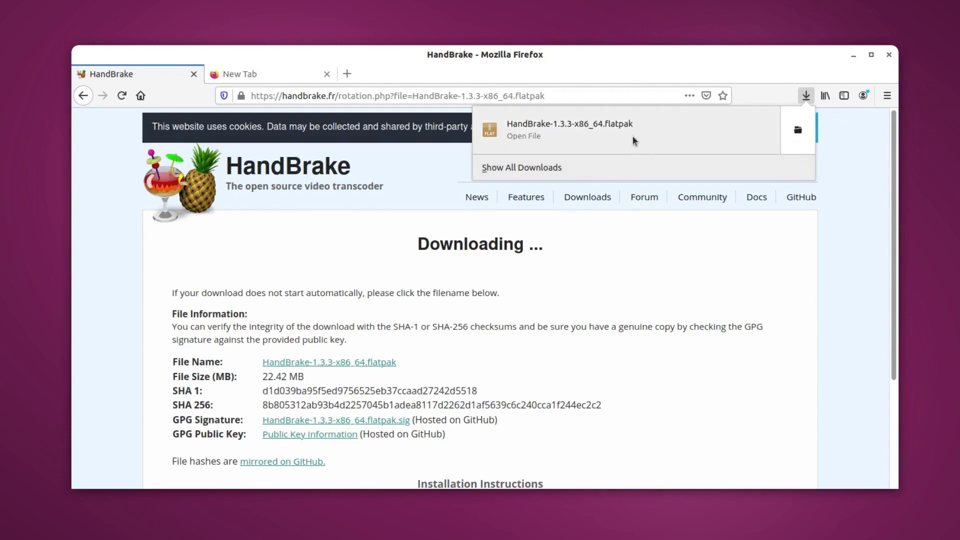
{"action": "left_click", "coordinate": [856, 56]}
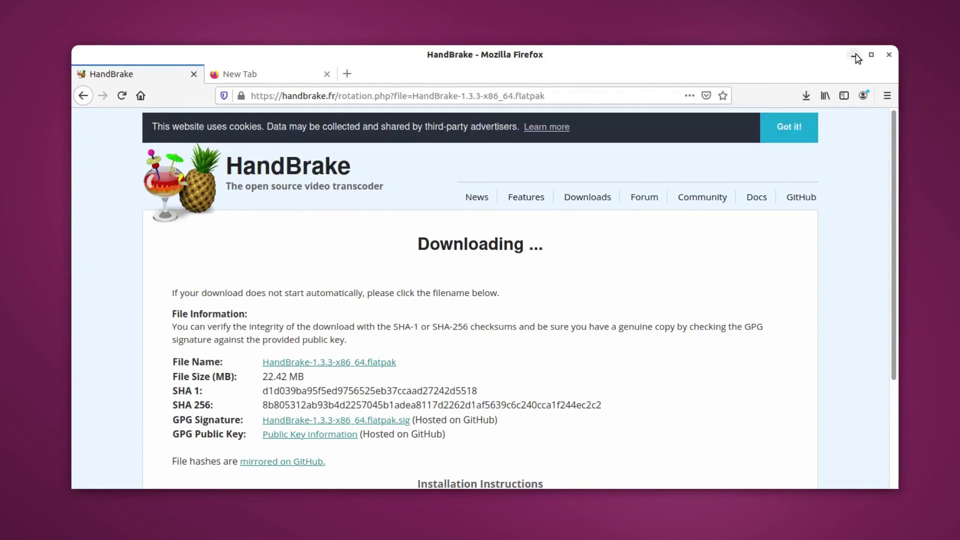
{"action": "left_click", "coordinate": [853, 56]}
- Change into the Downloads folder and list it to locate HandBrake-1.3.3-x86_64.flatpak
{"action": "type", "text": "cd Down"}
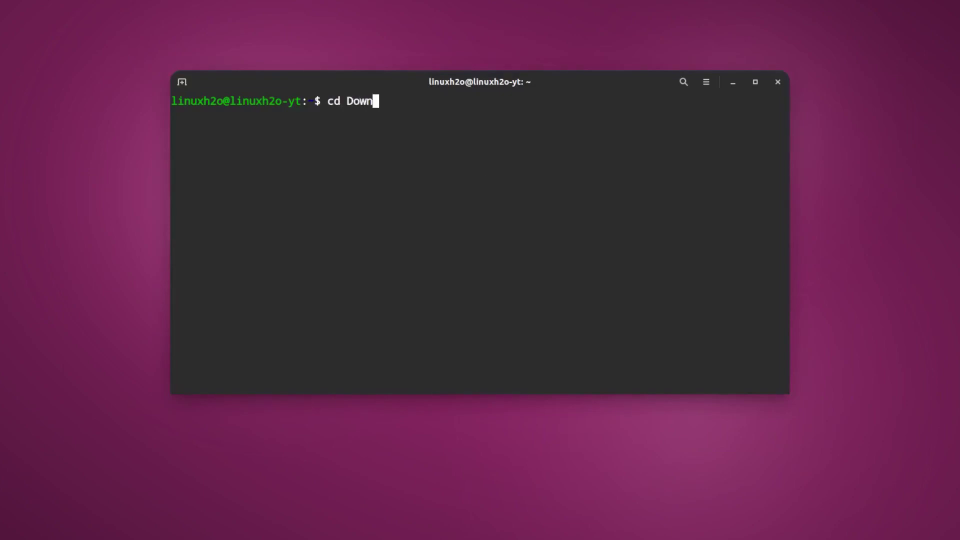
{"action": "key", "text": "Tab"}
{"action": "key", "text": "Return"}
{"action": "type", "text": "ls"}
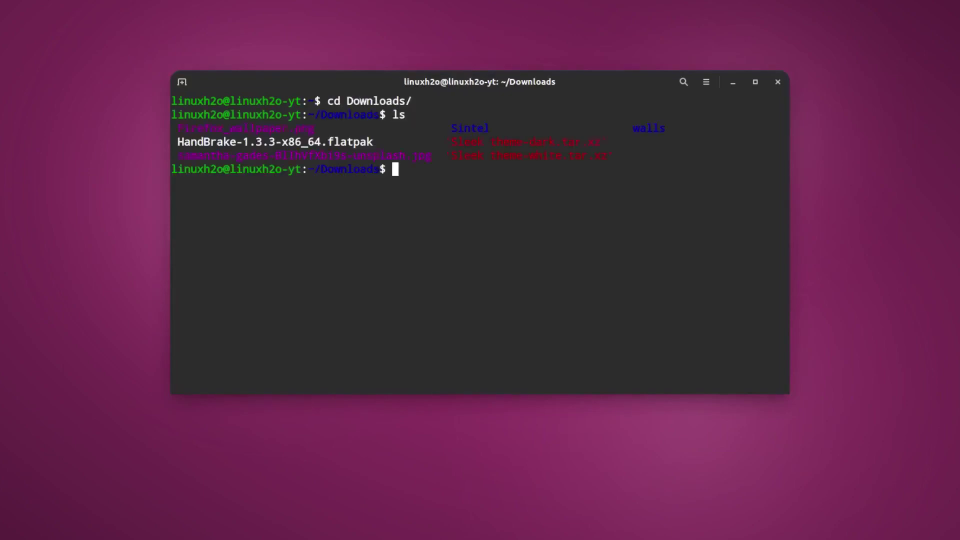
{"action": "key", "text": "Return"}
{"action": "double_click", "coordinate": [206, 166]}
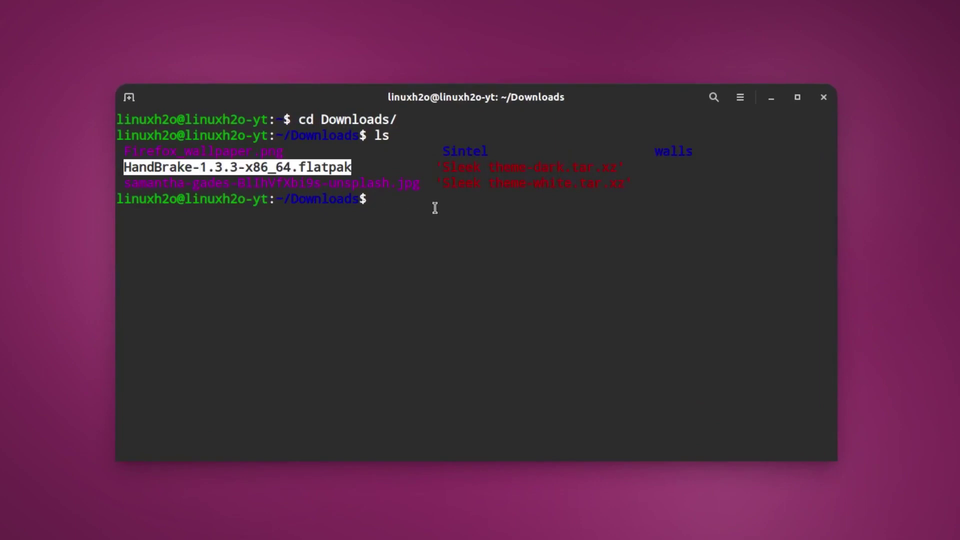
{"action": "left_click", "coordinate": [435, 208]}
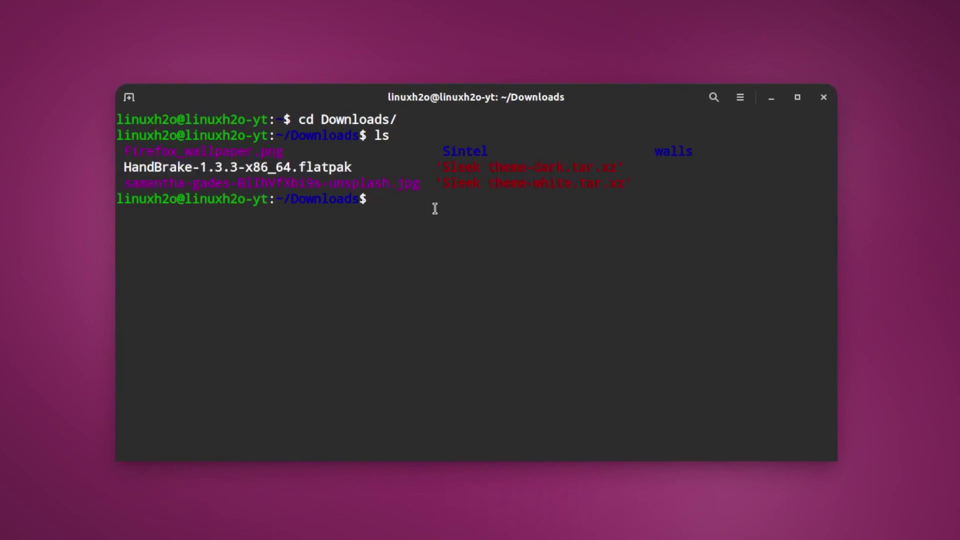
- Run sudo flatpak install HandBrake-1.3.3-x86_64.flatpak, enter the password, and approve the runtime and permissions
{"action": "type", "text": "sudo f"}
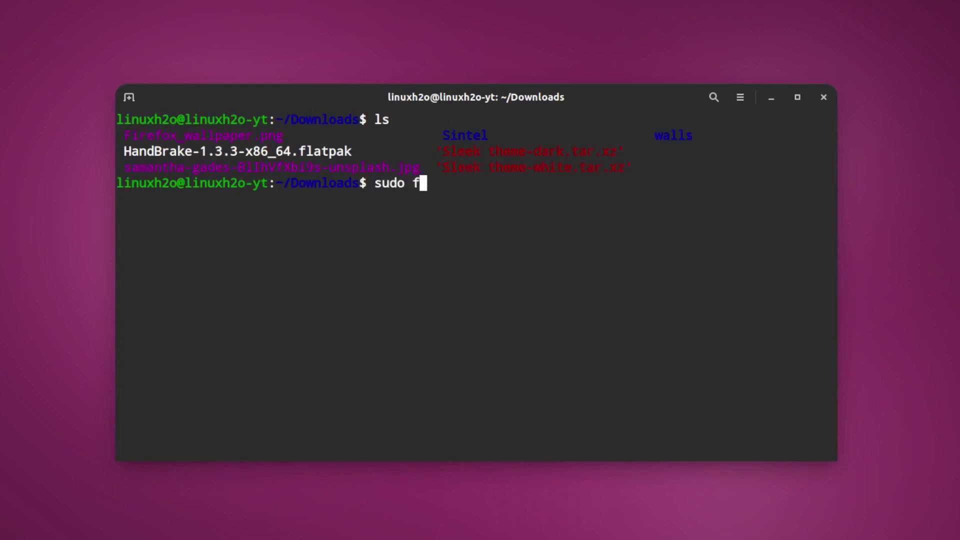
{"action": "type", "text": "latpak install H"}
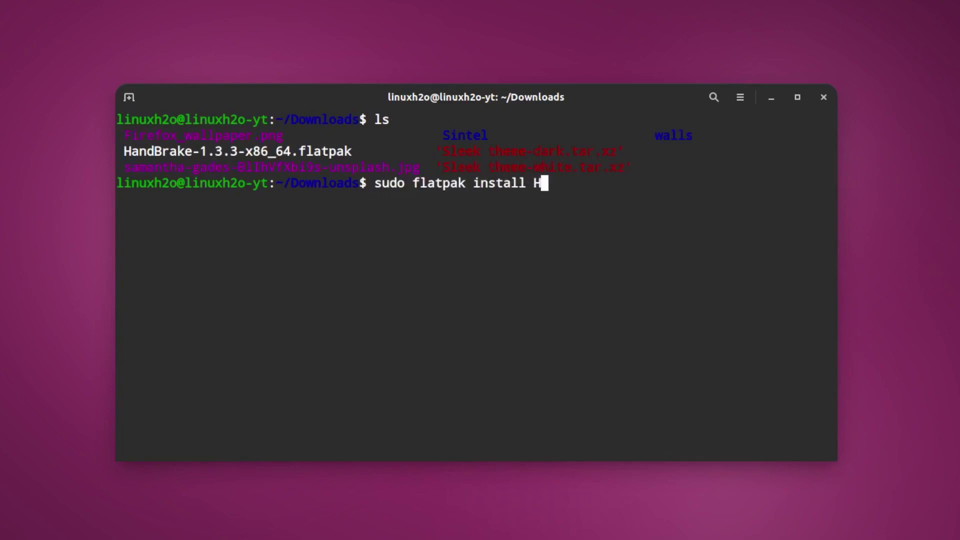
{"action": "key", "text": "Tab"}
{"action": "key", "text": "Return"}
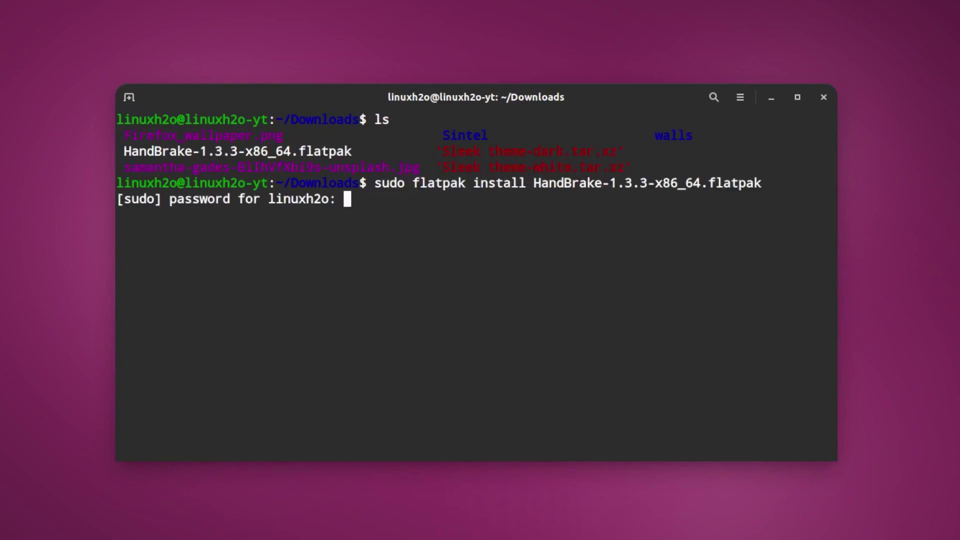
{"action": "key", "text": "Return"}
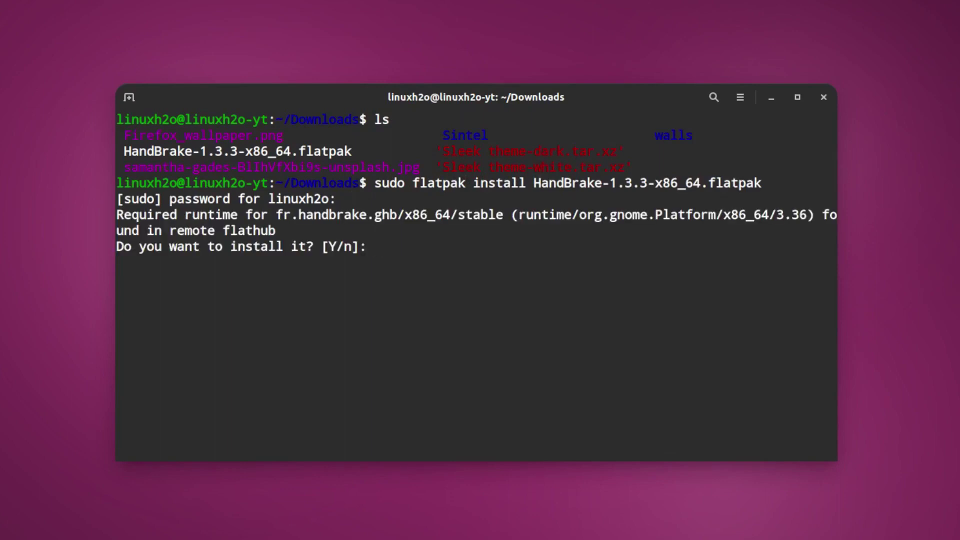
{"action": "type", "text": "Y"}
{"action": "key", "text": "Return"}
{"action": "type", "text": "Y"}
{"action": "key", "text": "Return"}
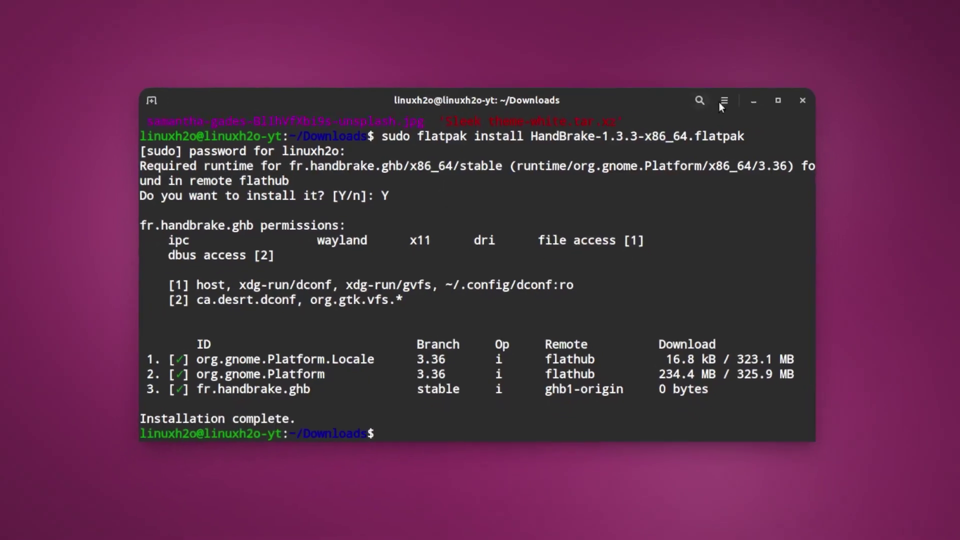
{"action": "left_click", "coordinate": [753, 101]}
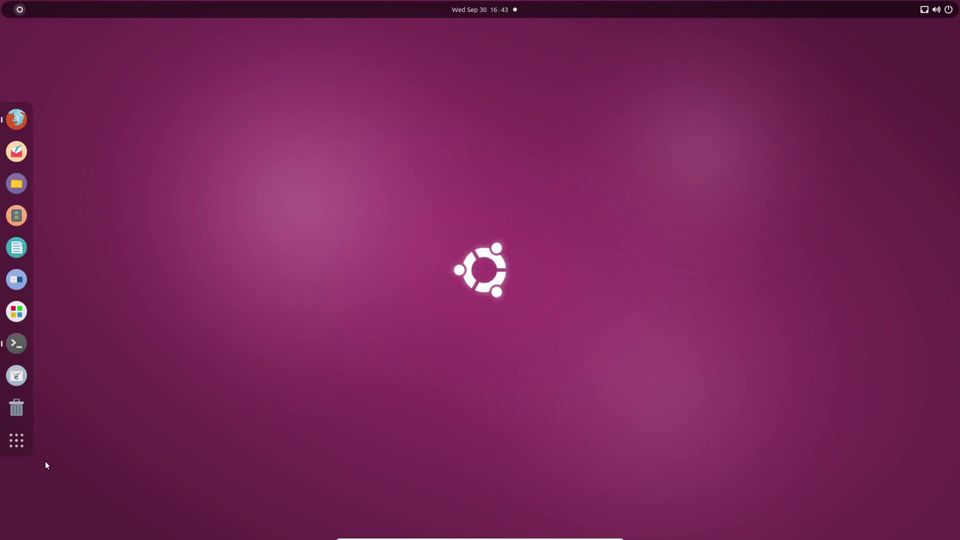
- Launch HandBrake by searching 'handb' in Show Applications and open Help > About
{"action": "left_click", "coordinate": [22, 440]}
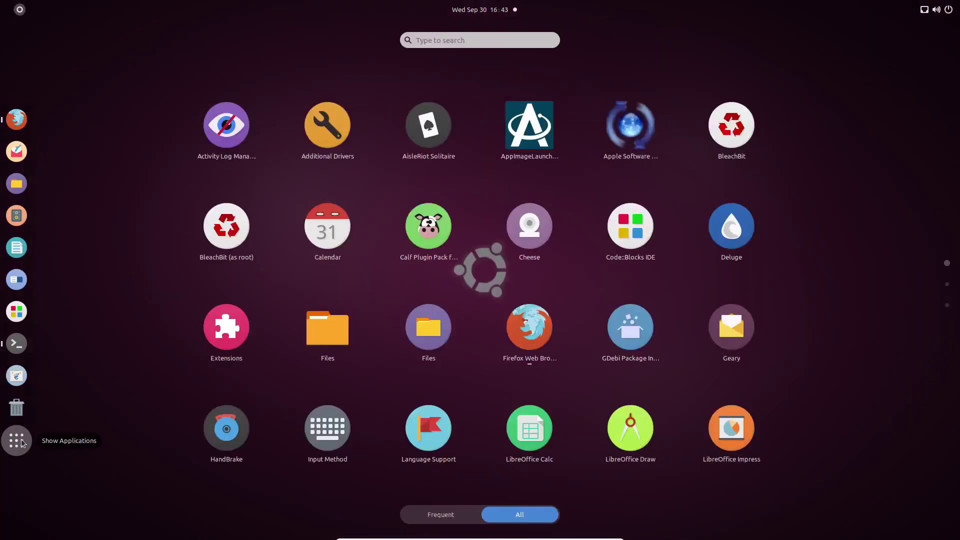
{"action": "type", "text": "handb"}
{"action": "key", "text": "Return"}
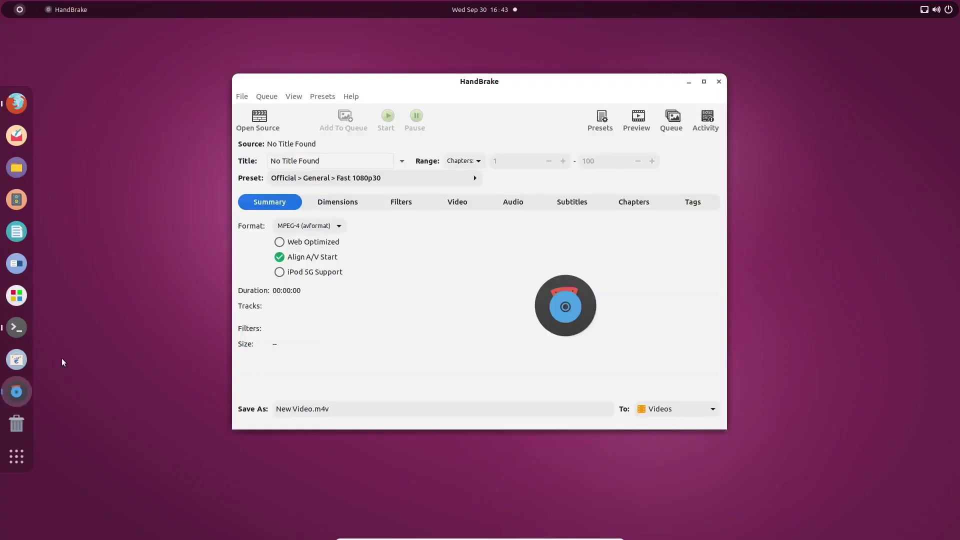
{"action": "left_click", "coordinate": [350, 96]}
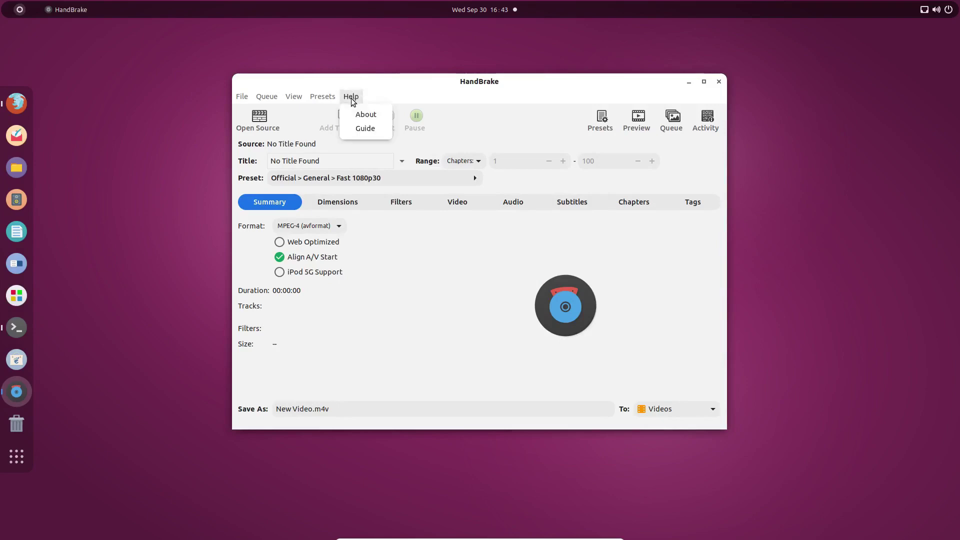
{"action": "left_click", "coordinate": [359, 115]}
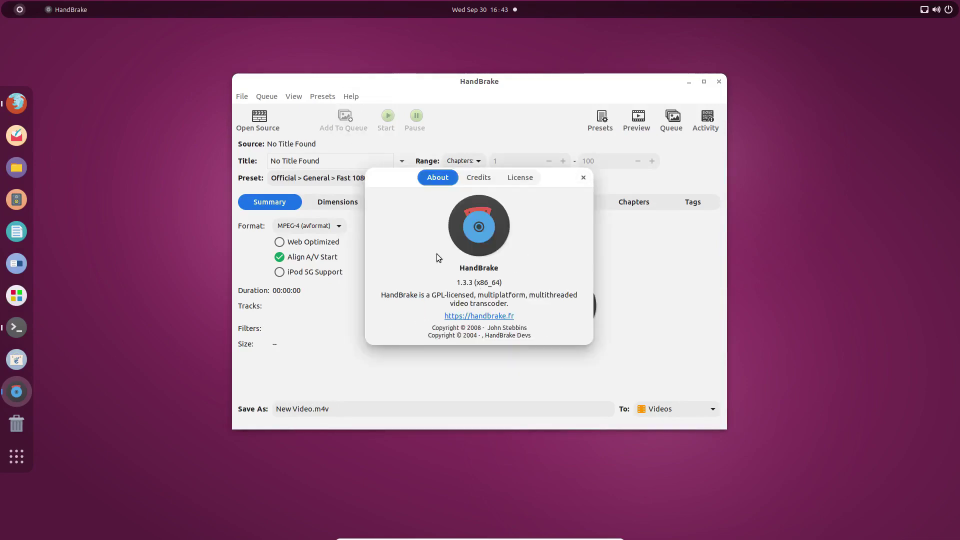